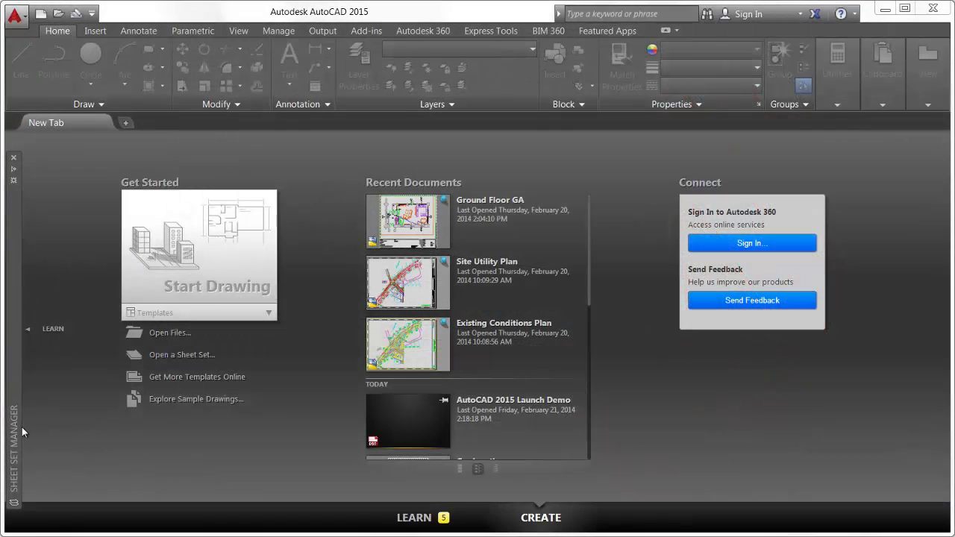
- Open the Geolocation sheet from the Sheet Set Manager to show its paper layout
{"action": "mouse_move", "coordinate": [21, 427]}
{"action": "double_click", "coordinate": [82, 381]}
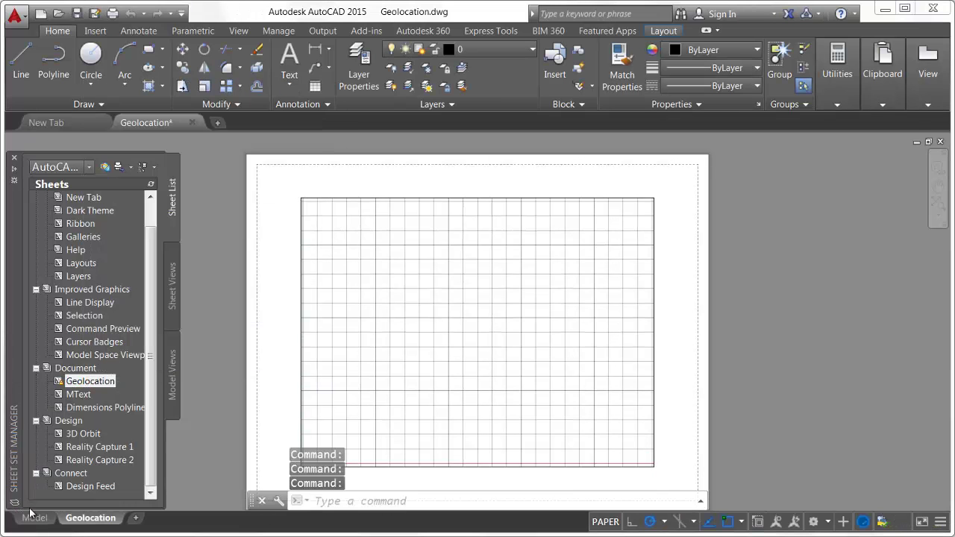
- Switch to model space and start Set Location > From Map on the Insert tab
{"action": "left_click", "coordinate": [33, 517]}
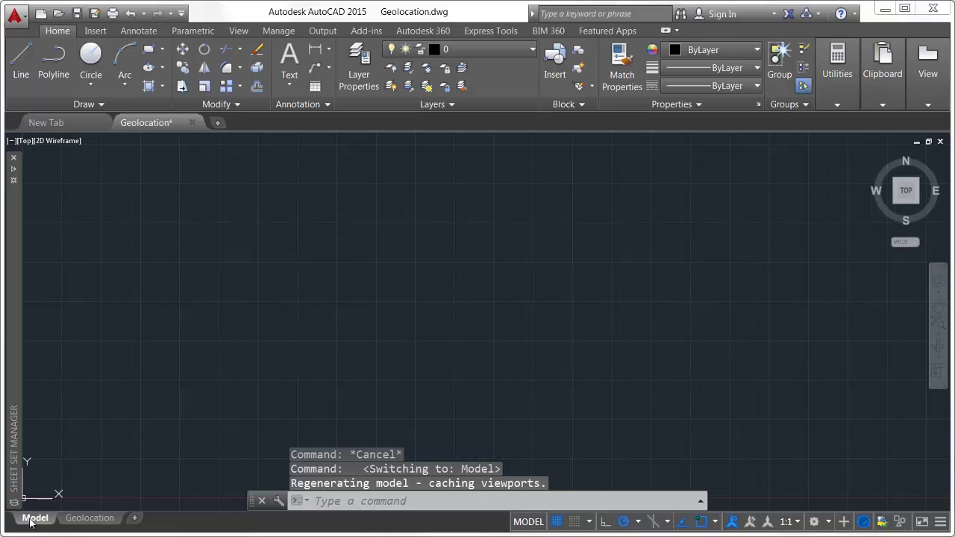
{"action": "left_click", "coordinate": [97, 31]}
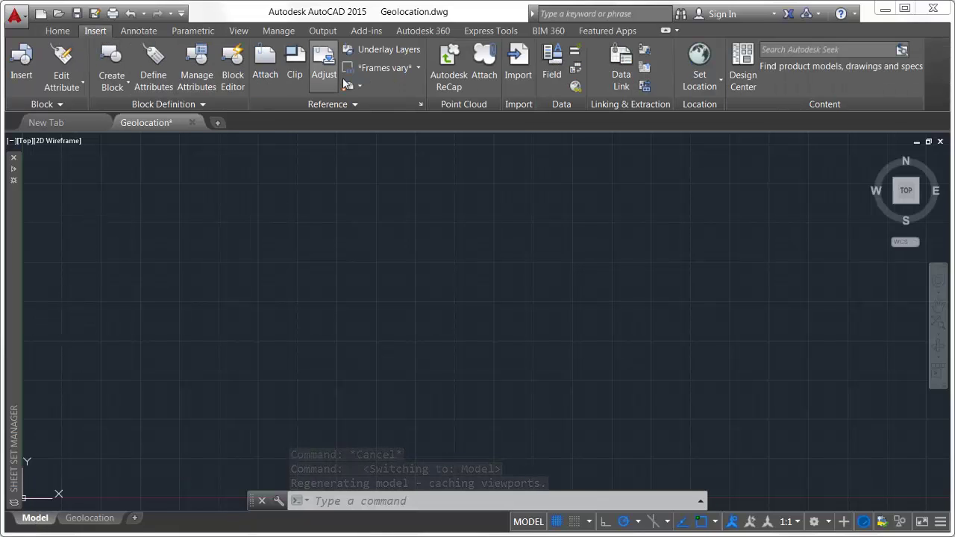
{"action": "left_click", "coordinate": [697, 79]}
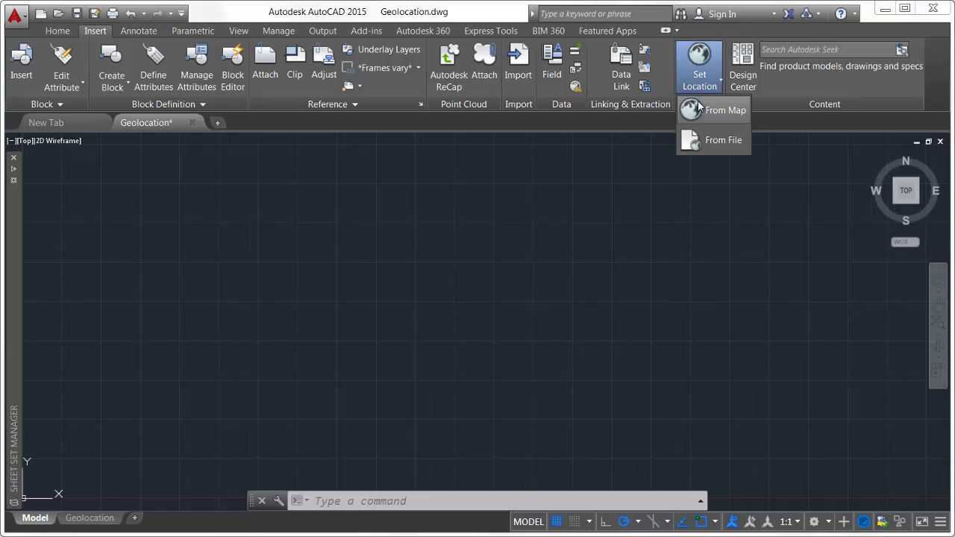
{"action": "left_click", "coordinate": [700, 110]}
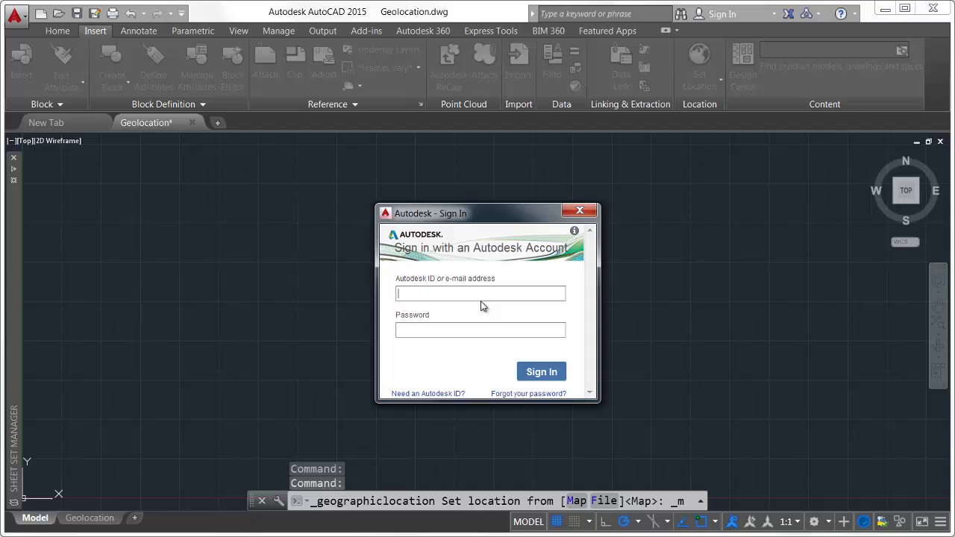
- Dismiss the first prompt, choose Use Maps, and sign in with the Autodesk account
{"action": "left_click", "coordinate": [581, 210]}
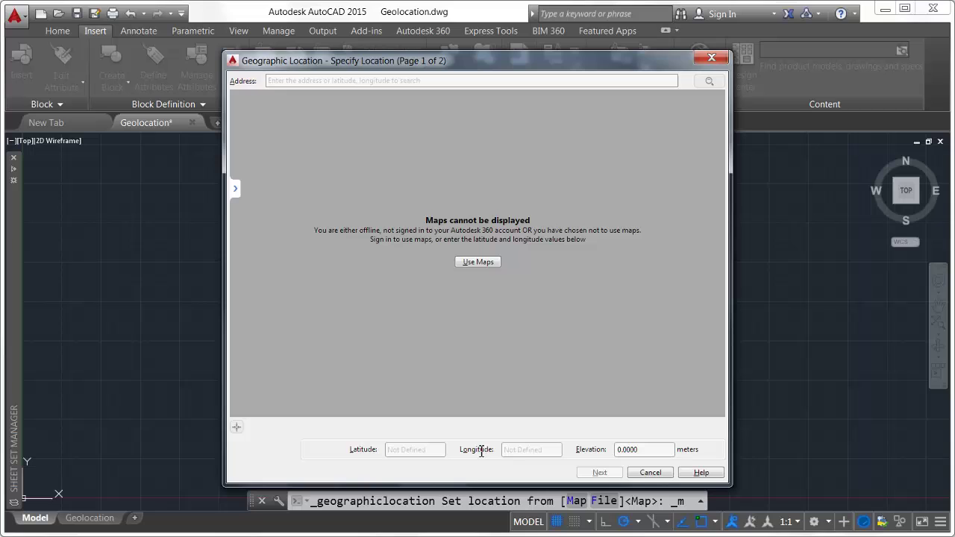
{"action": "left_click", "coordinate": [478, 262]}
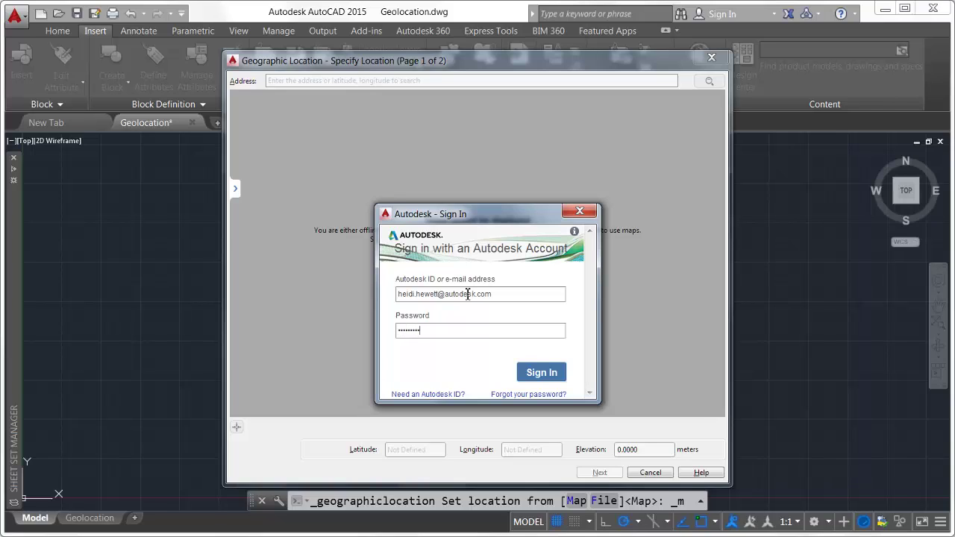
{"action": "left_click", "coordinate": [537, 375]}
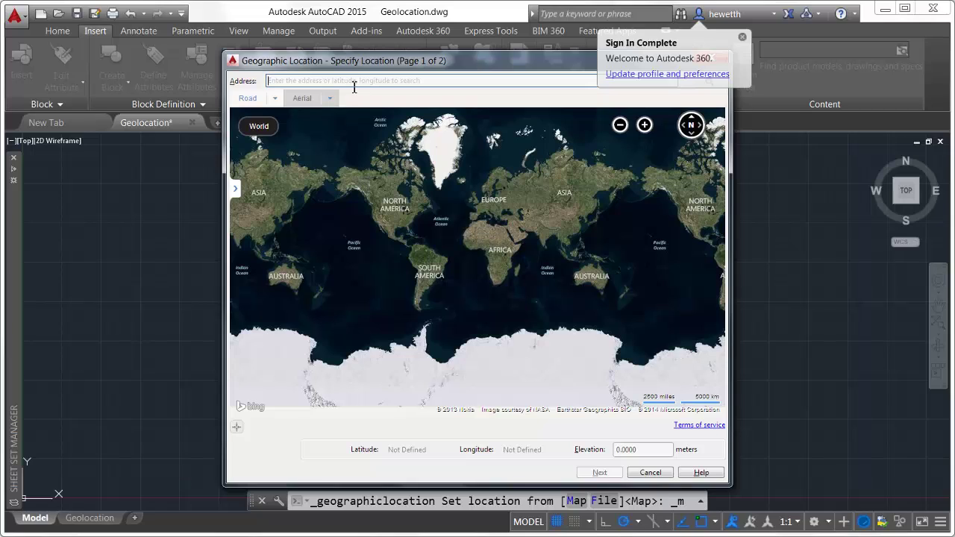
- Search for Serpent Mound, OH and drop the location marker at the result
{"action": "type", "text": "Serpent Mound, OH"}
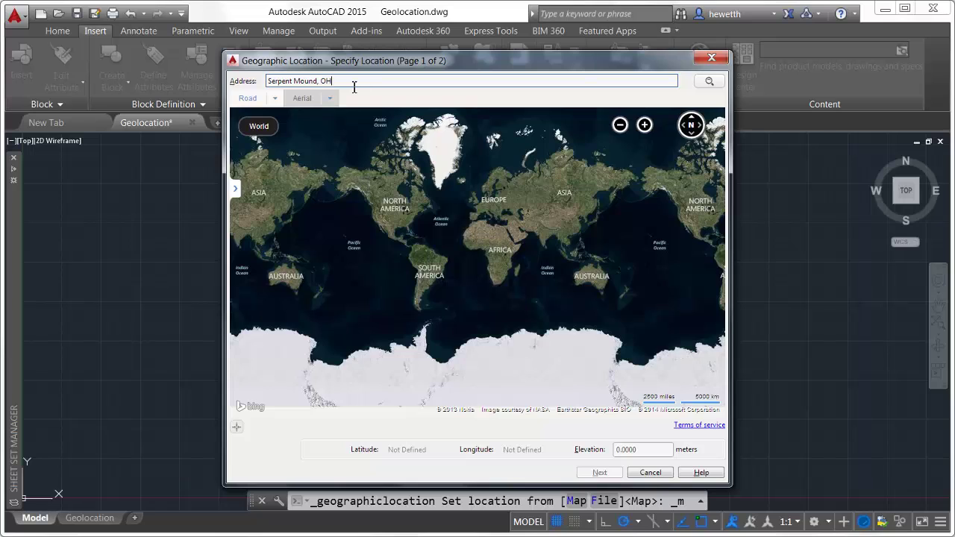
{"action": "key", "text": "Return"}
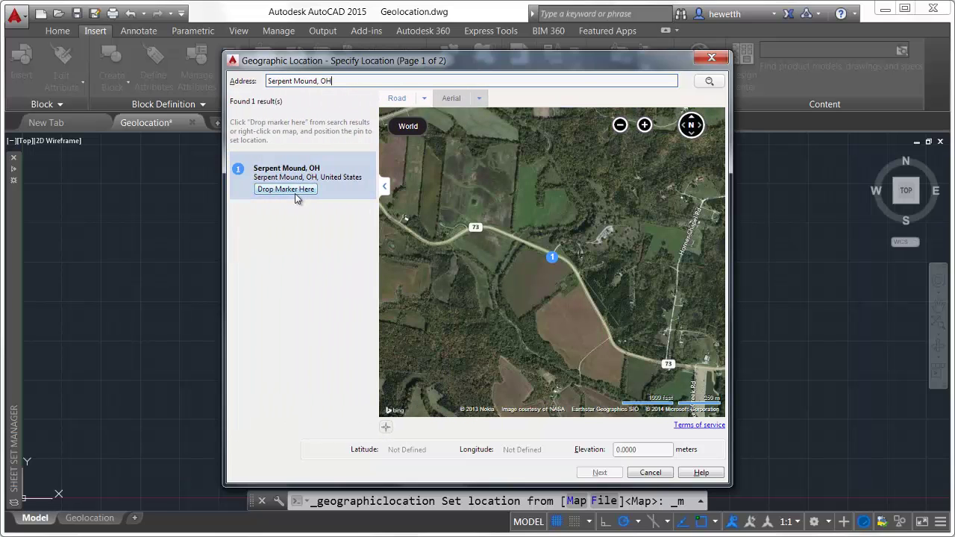
{"action": "left_click", "coordinate": [296, 192]}
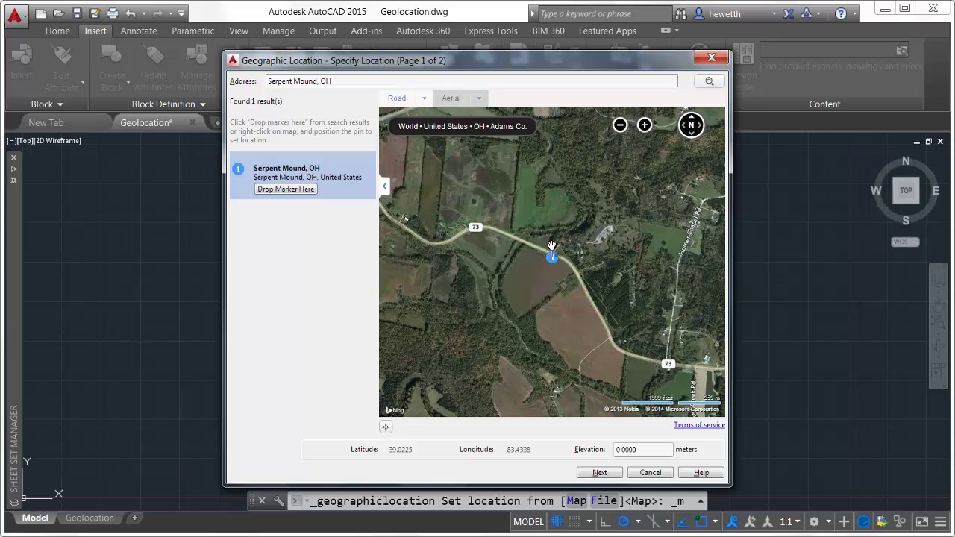
- Drag the marker onto the mound at about 39.0260, -83.4304 and continue to coordinate systems
{"action": "left_click_drag", "start_coordinate": [551, 245], "coordinate": [603, 182]}
{"action": "scroll", "coordinate": [602, 186], "scroll_direction": "up", "scroll_amount": 3}
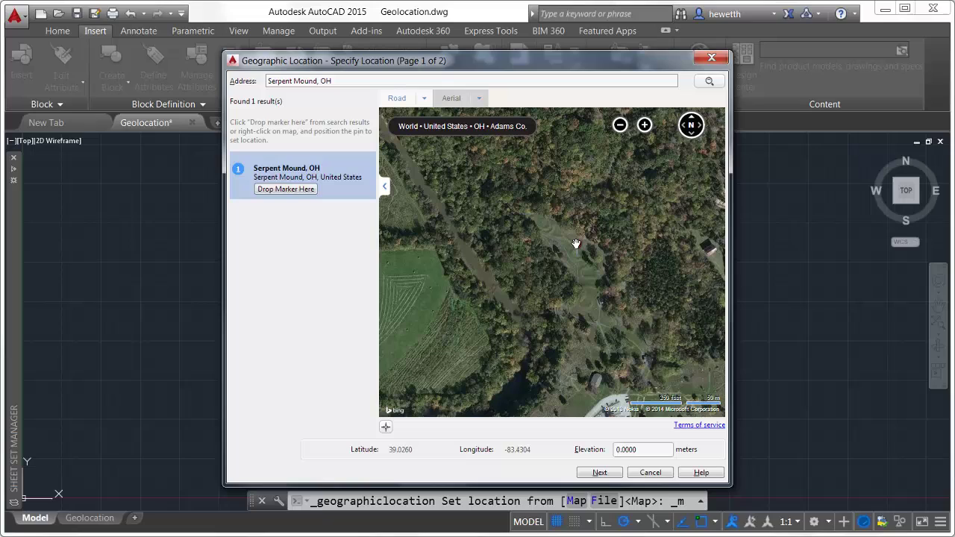
{"action": "left_click_drag", "start_coordinate": [575, 244], "coordinate": [576, 245]}
{"action": "left_click", "coordinate": [601, 473]}
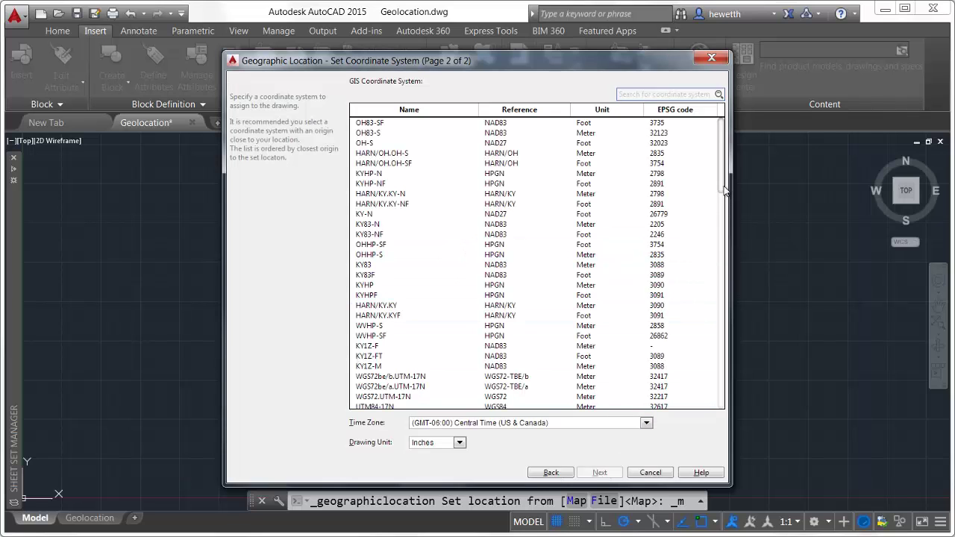
- Search the coordinate systems for UTM84, choose UTM84-17N, and finish the location setup
{"action": "left_click_drag", "start_coordinate": [722, 202], "coordinate": [720, 283]}
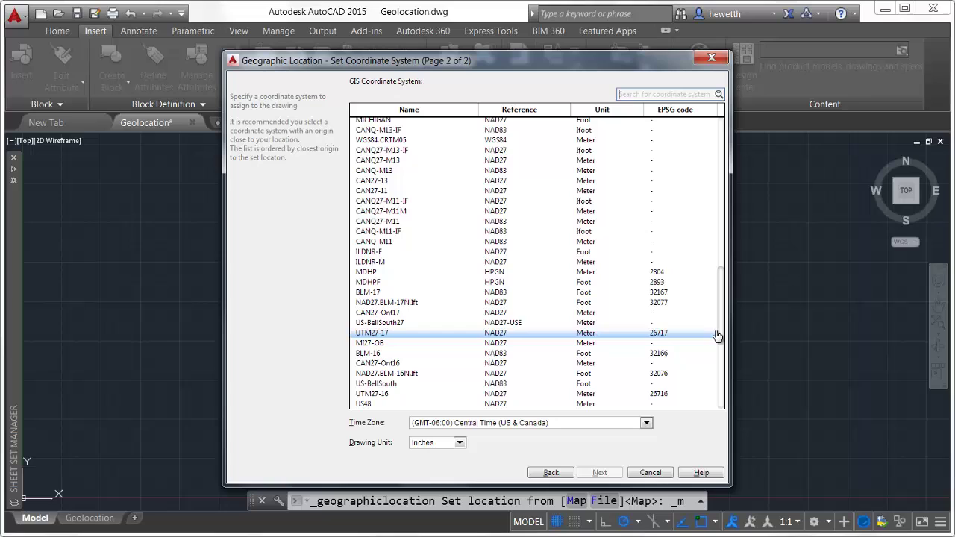
{"action": "left_click", "coordinate": [656, 91]}
{"action": "type", "text": "UTM84"}
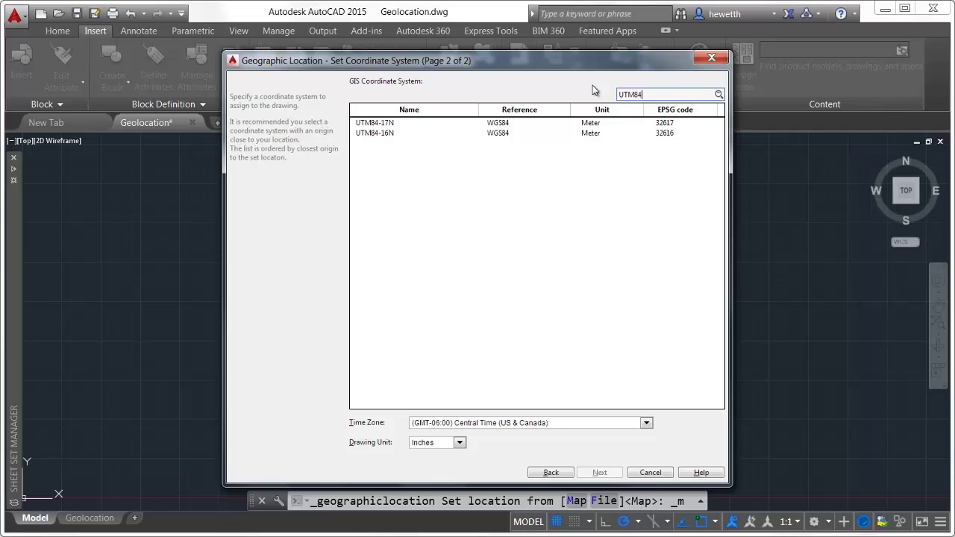
{"action": "left_click", "coordinate": [409, 123]}
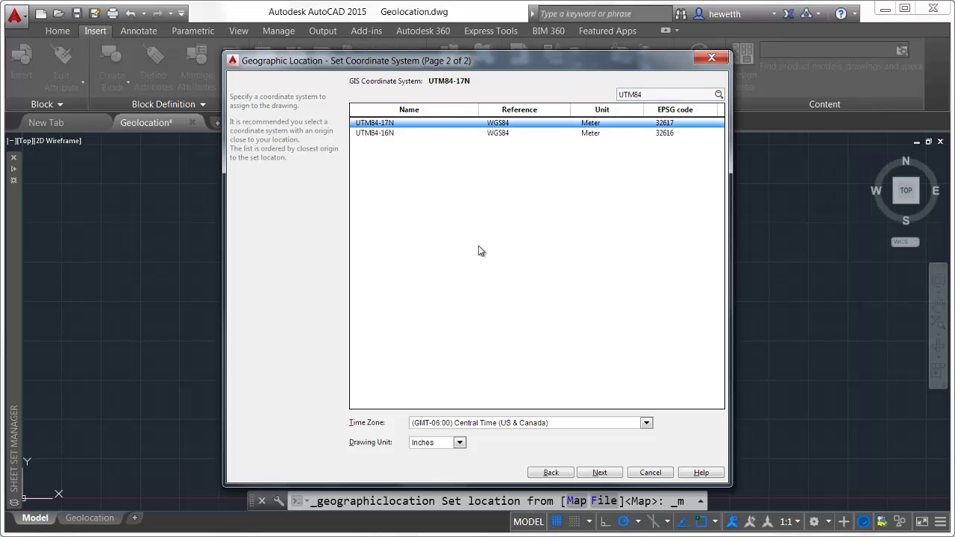
{"action": "left_click", "coordinate": [593, 471]}
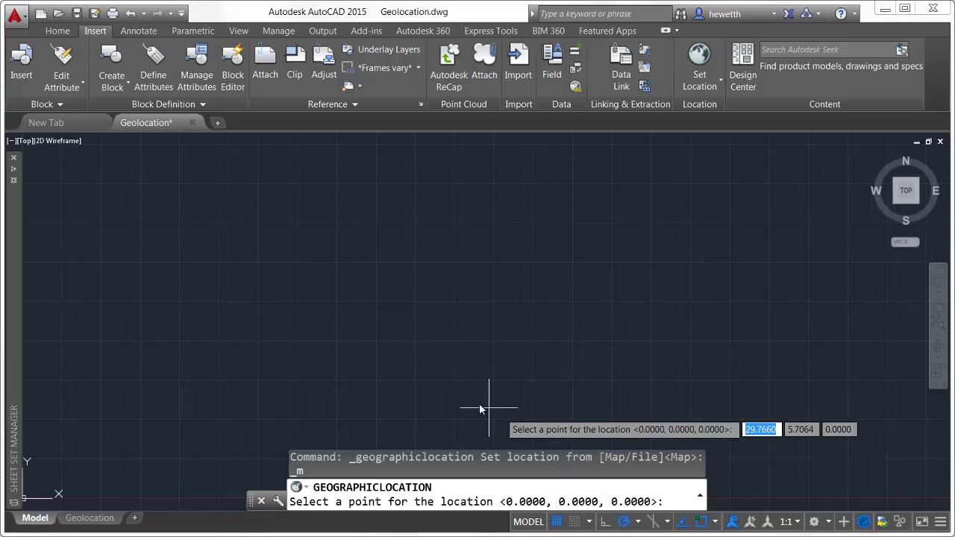
- Place the location point at 0,0 with north pointing straight up
{"action": "type", "text": "0,0"}
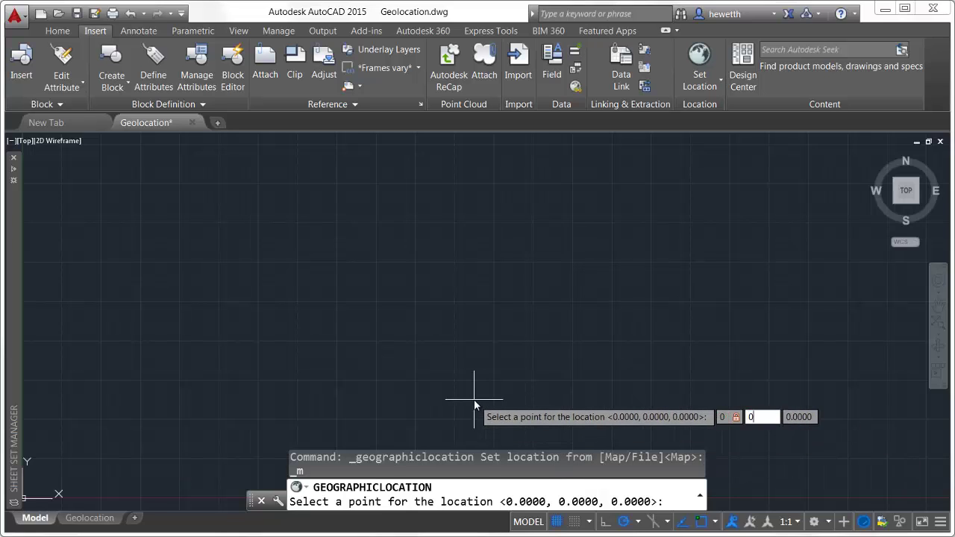
{"action": "key", "text": "Return"}
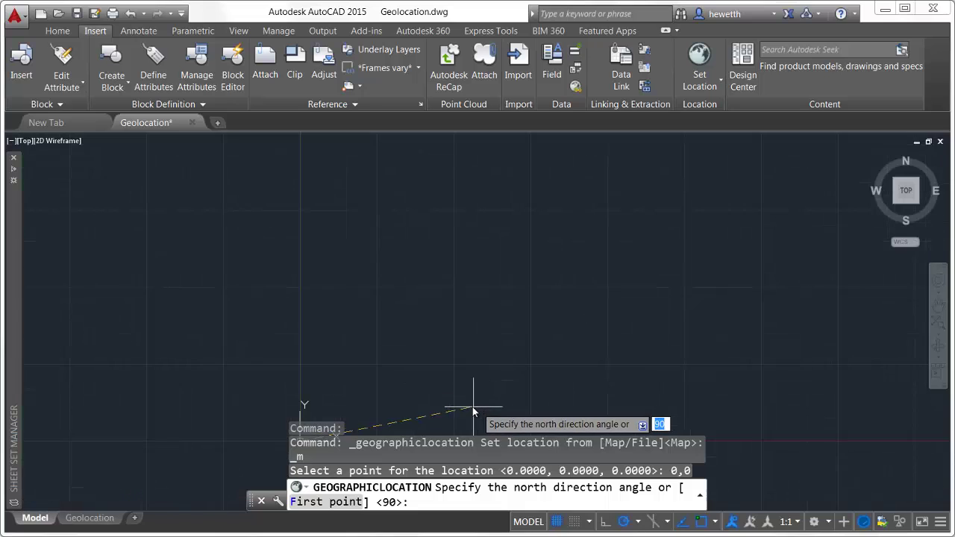
{"action": "left_click", "coordinate": [305, 273]}
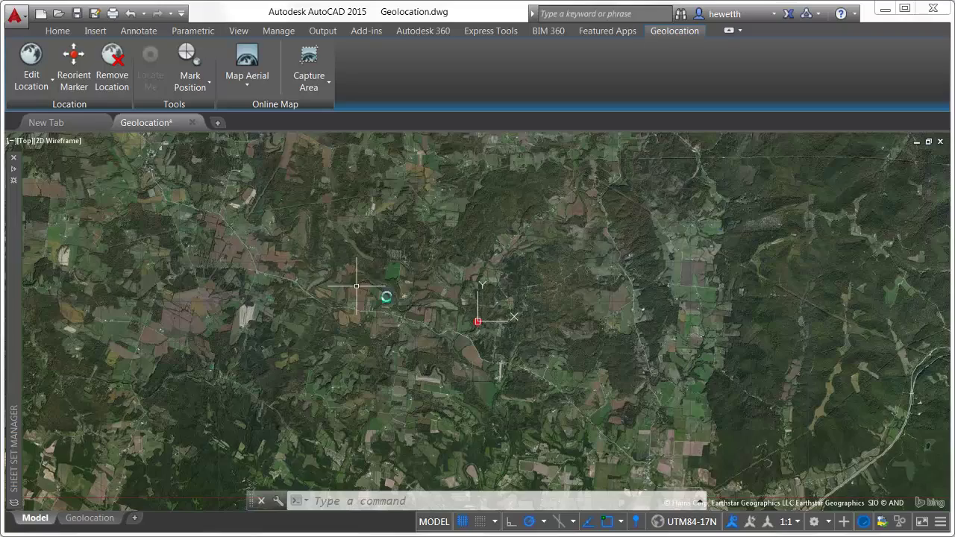
{"action": "scroll", "coordinate": [507, 335], "scroll_direction": "up", "scroll_amount": 4}
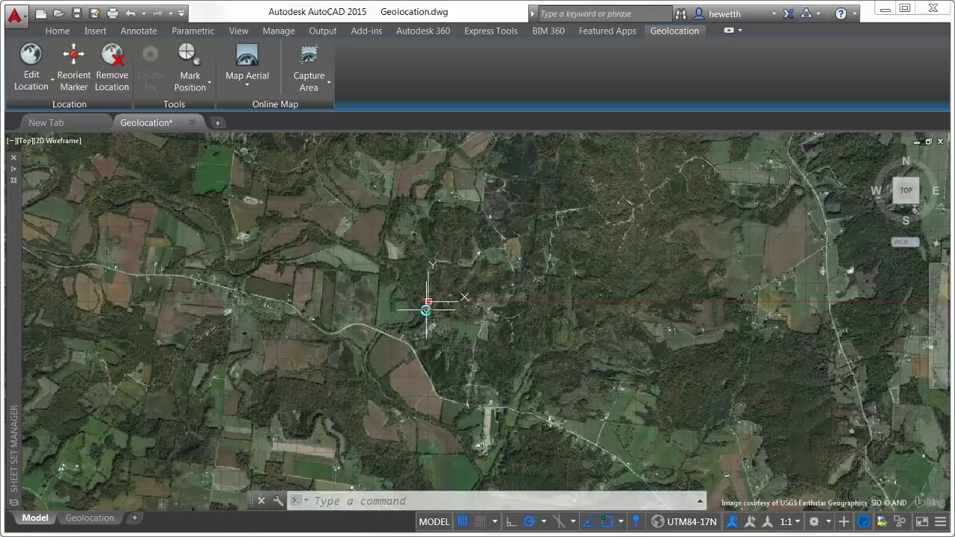
{"action": "scroll", "coordinate": [424, 309], "scroll_direction": "up", "scroll_amount": 4}
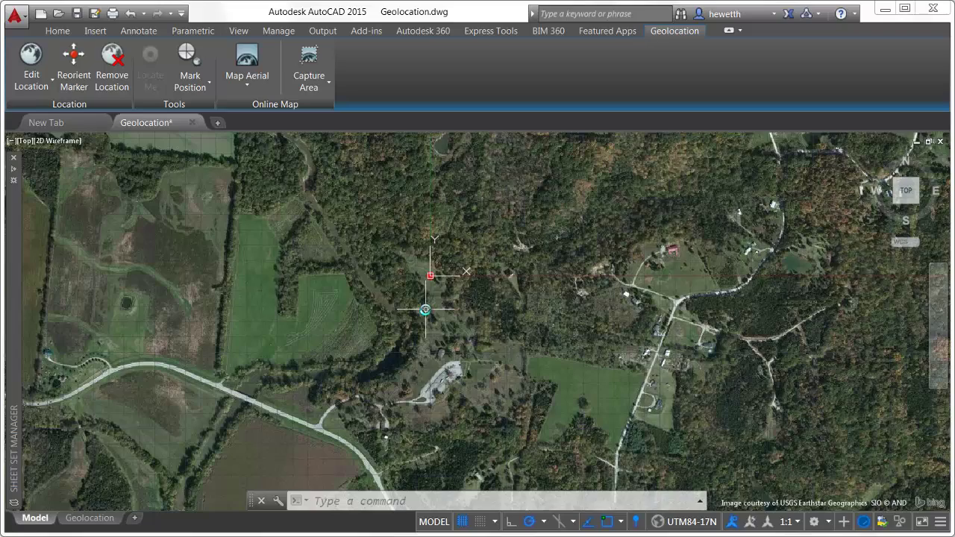
{"action": "scroll", "coordinate": [424, 309], "scroll_direction": "up", "scroll_amount": 5}
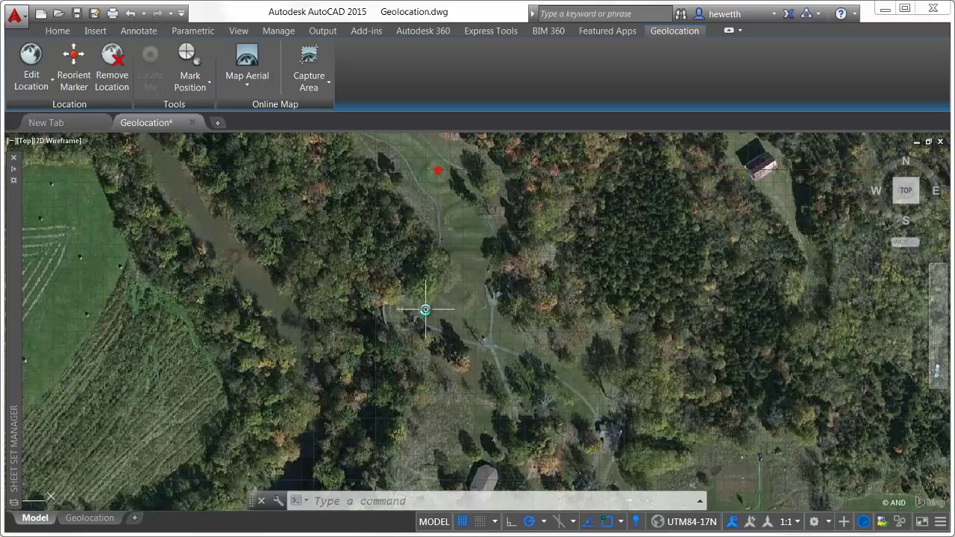
{"action": "scroll", "coordinate": [424, 309], "scroll_direction": "down", "scroll_amount": 6}
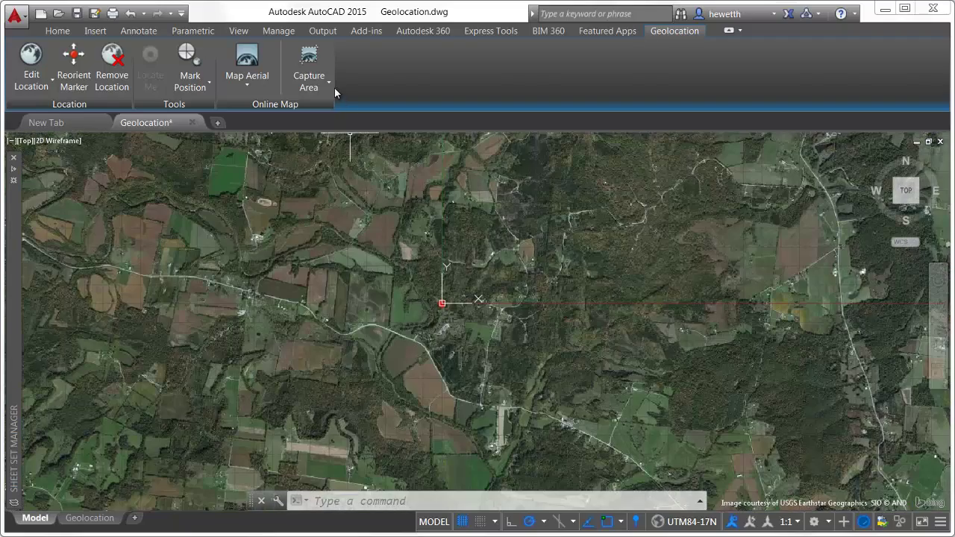
- Use Capture Area to embed the aerial map region around the marker between two corners
{"action": "left_click", "coordinate": [328, 86]}
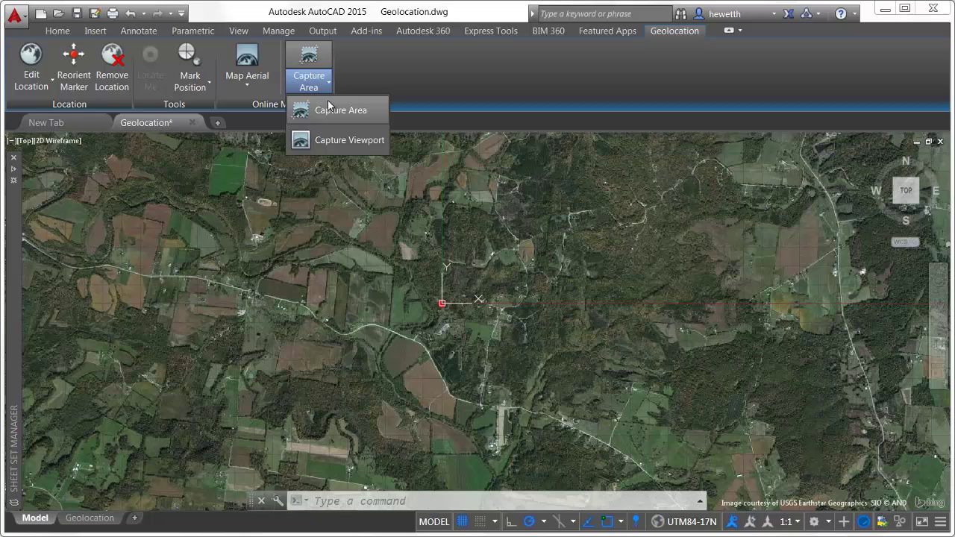
{"action": "left_click", "coordinate": [329, 110]}
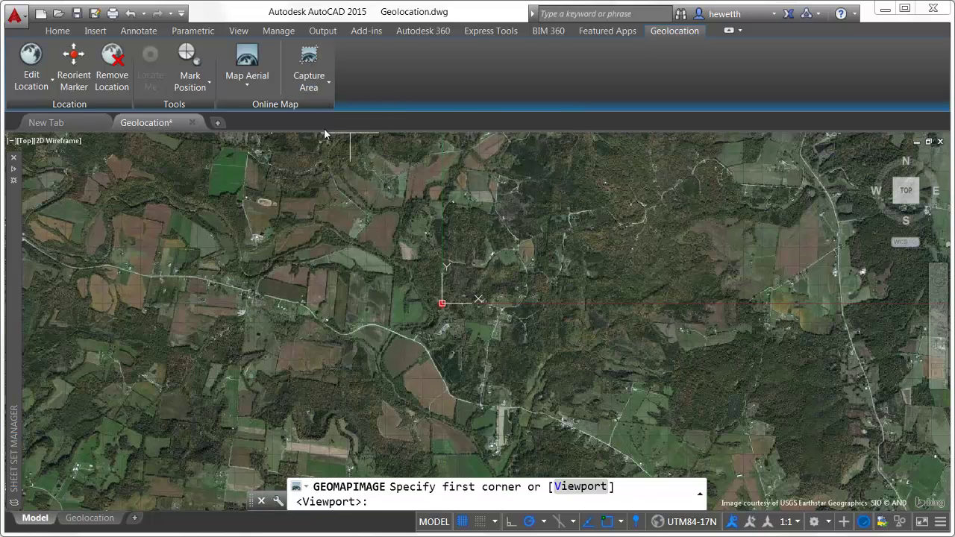
{"action": "left_click", "coordinate": [285, 173]}
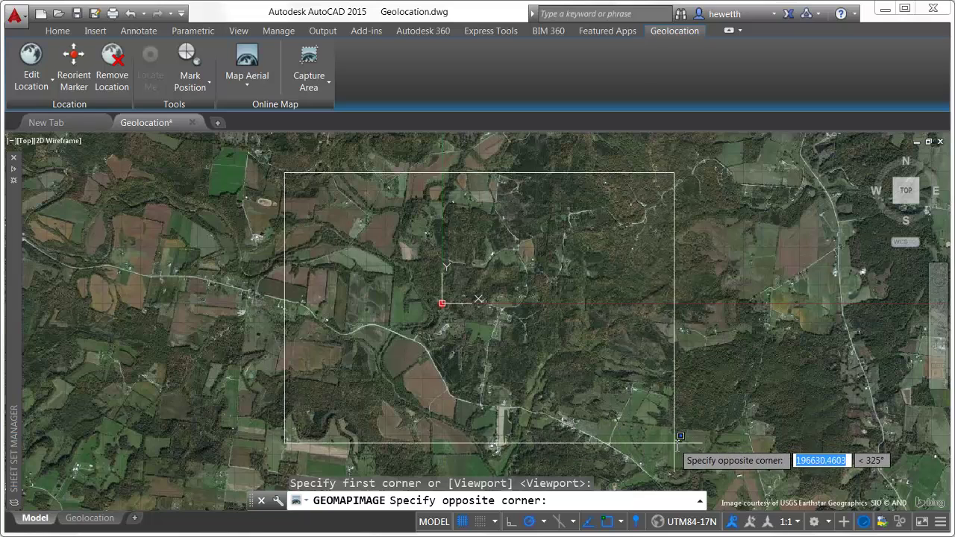
{"action": "left_click", "coordinate": [675, 444]}
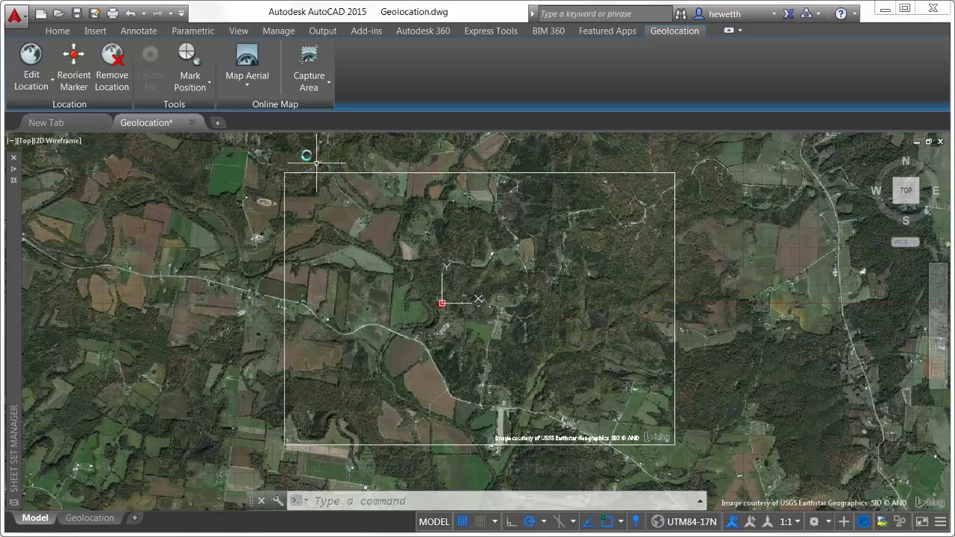
- Turn the online map off, switch the background to Map Road, and select the captured image
{"action": "left_click", "coordinate": [251, 83]}
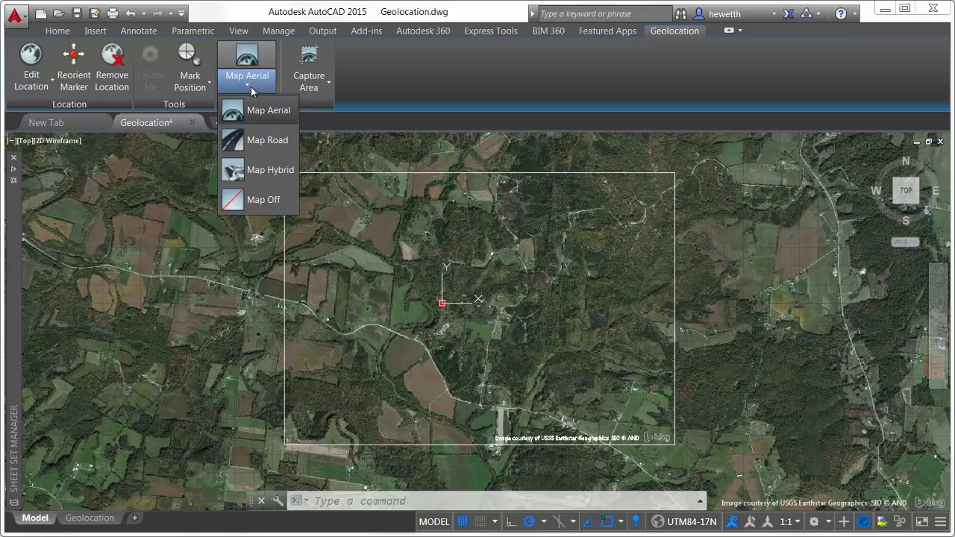
{"action": "left_click", "coordinate": [266, 202]}
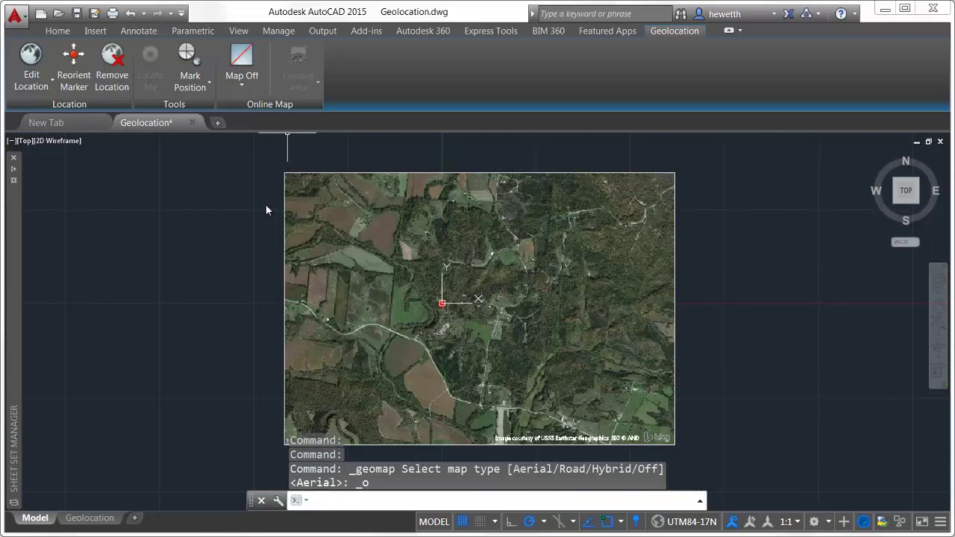
{"action": "left_click", "coordinate": [240, 88]}
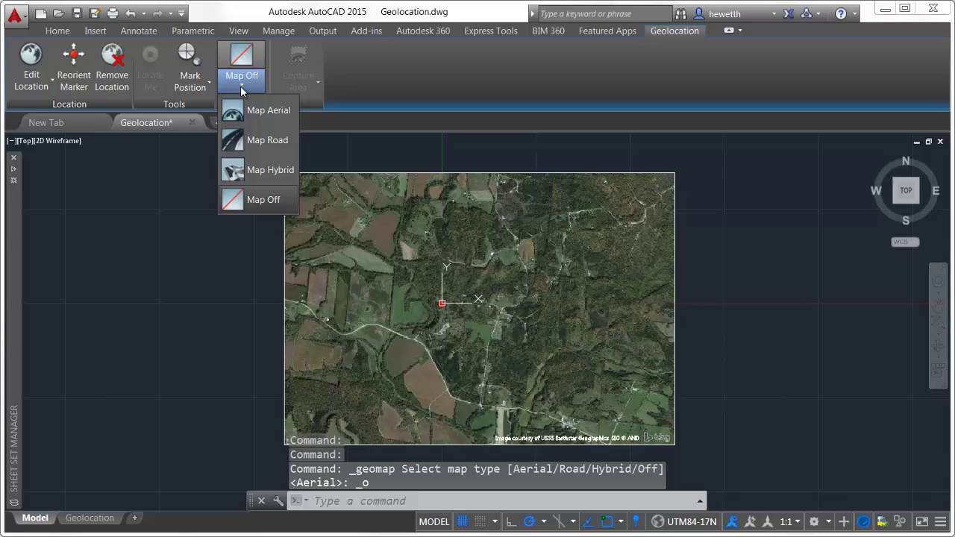
{"action": "left_click", "coordinate": [240, 146]}
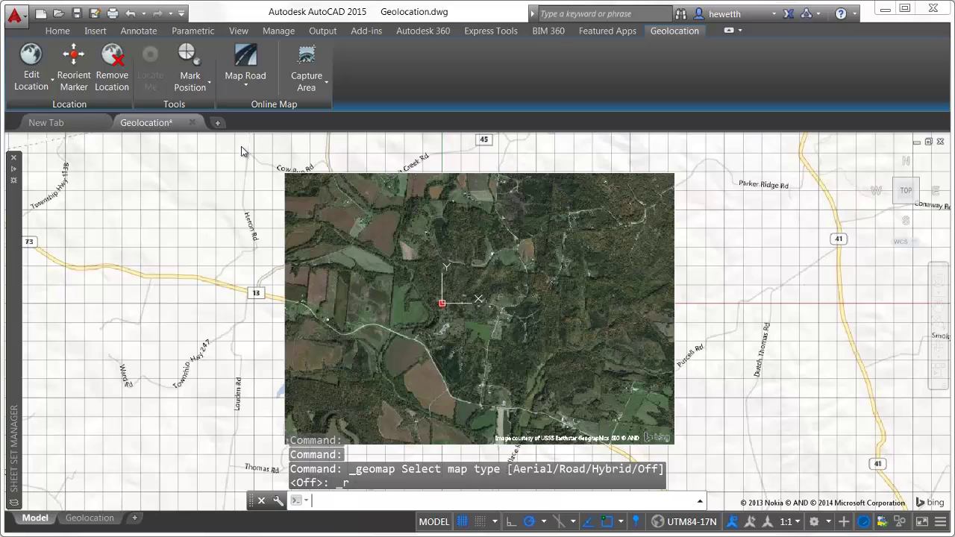
{"action": "left_click", "coordinate": [315, 177]}
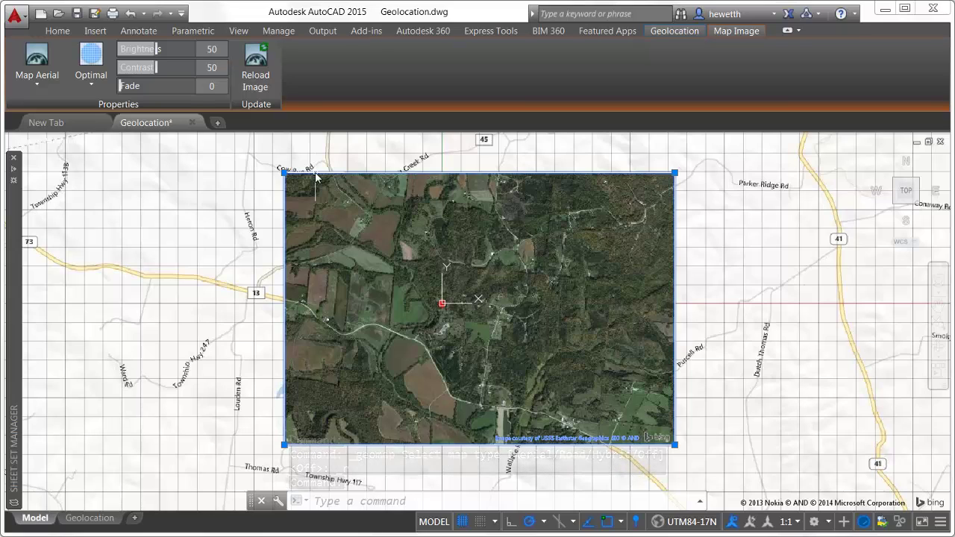
- Drag the image's top-left and bottom-right grips inward into a smaller, nearly square patch around the marker
{"action": "left_click", "coordinate": [284, 173]}
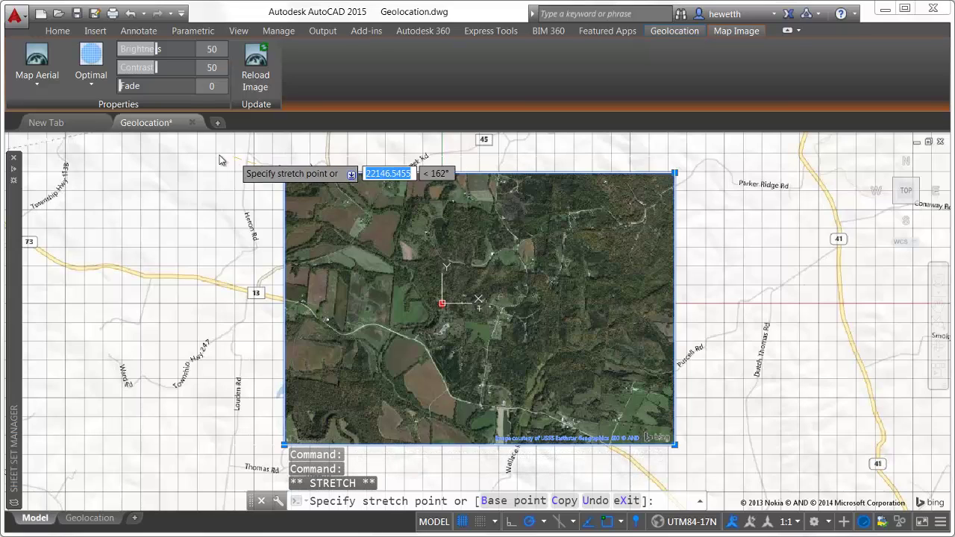
{"action": "left_click", "coordinate": [159, 142]}
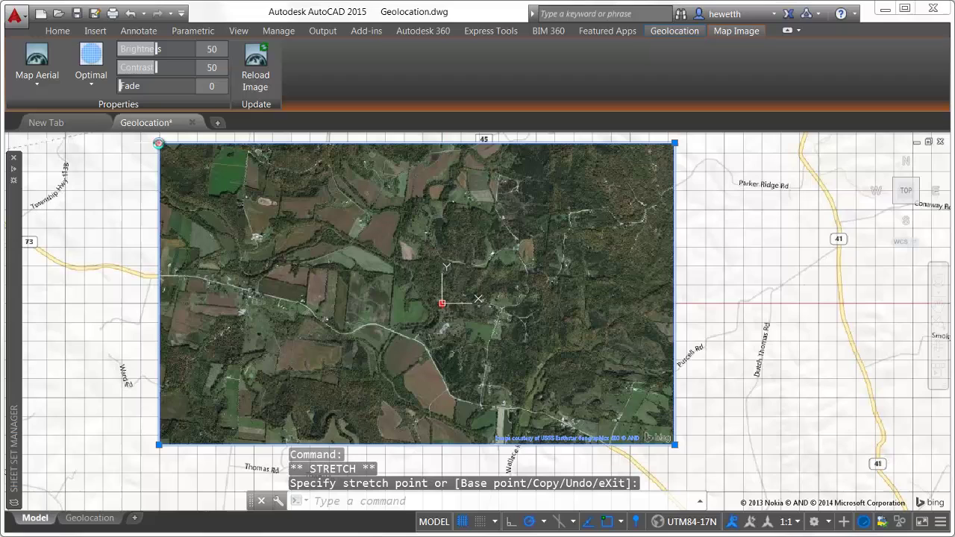
{"action": "left_click", "coordinate": [675, 446]}
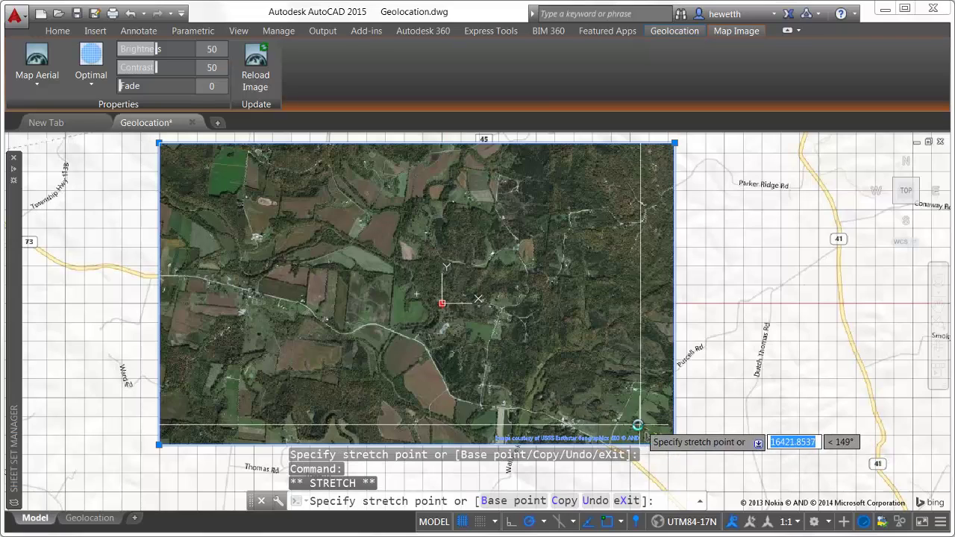
{"action": "left_click", "coordinate": [597, 407]}
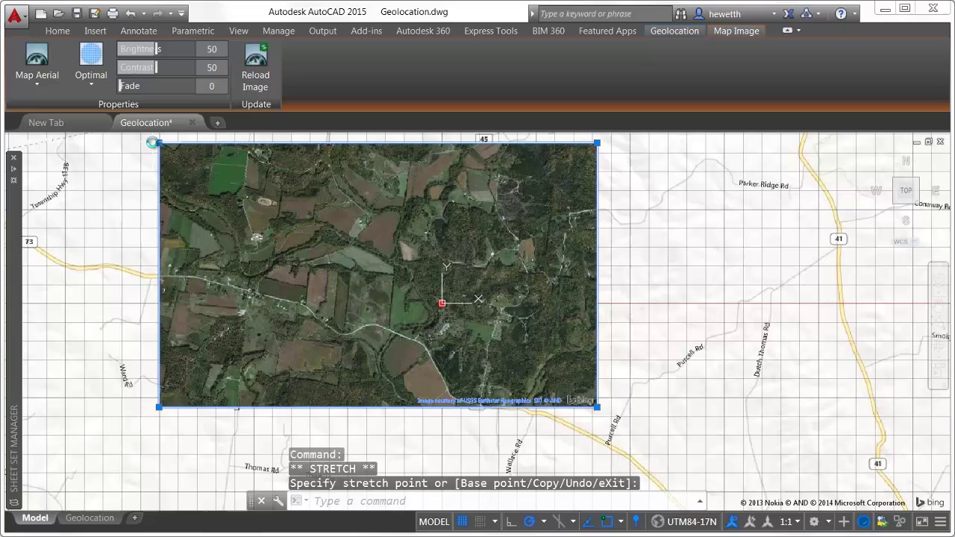
{"action": "left_click", "coordinate": [155, 141]}
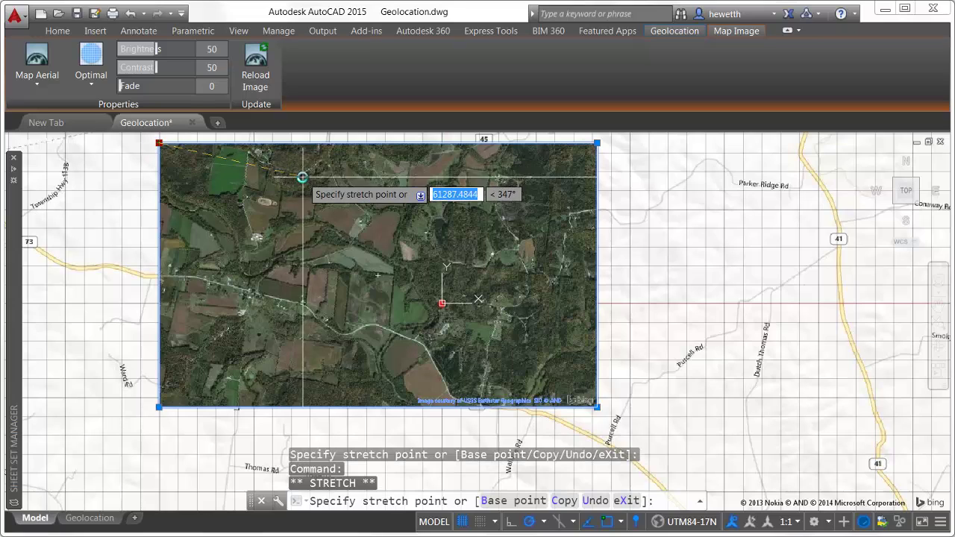
{"action": "left_click", "coordinate": [302, 177]}
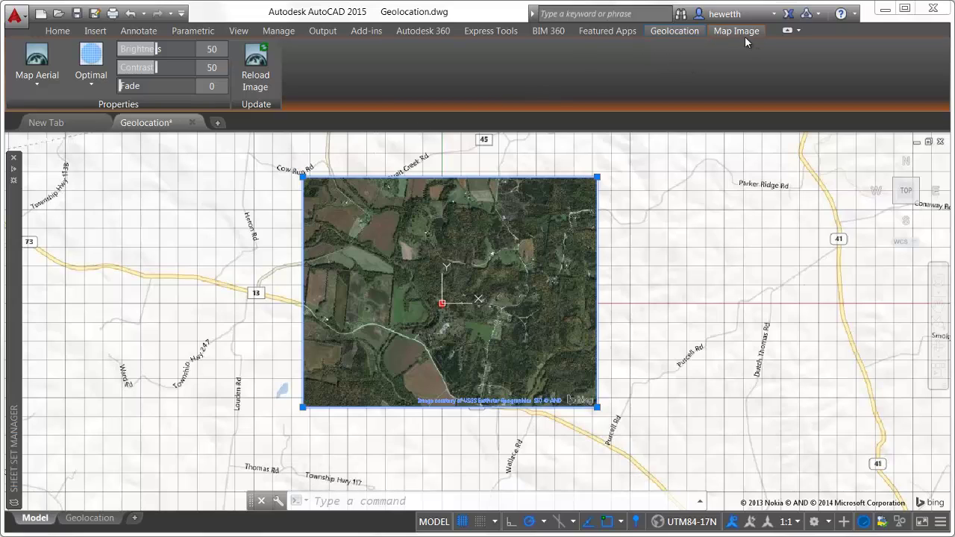
- Change the captured image's map type to Map Road, then to Map Hybrid
{"action": "left_click", "coordinate": [41, 84]}
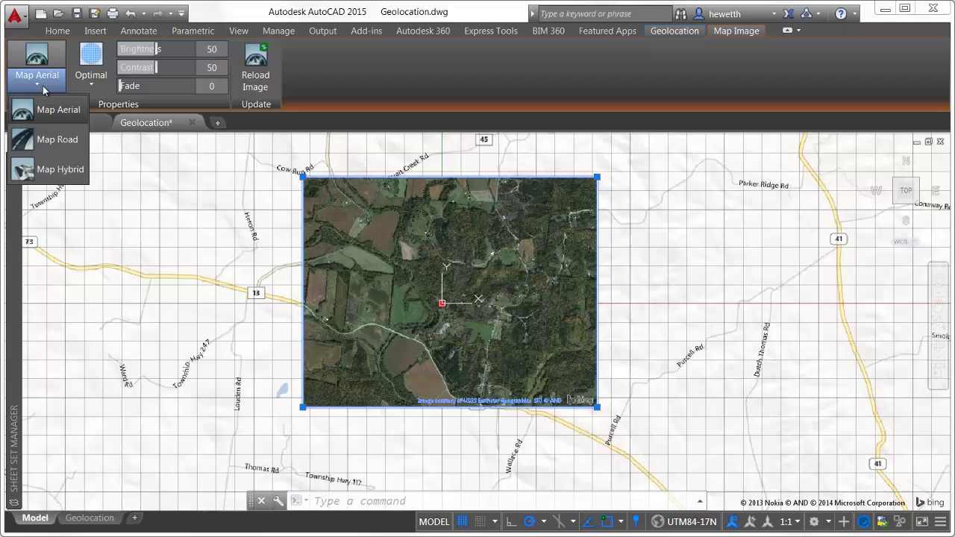
{"action": "left_click", "coordinate": [46, 140]}
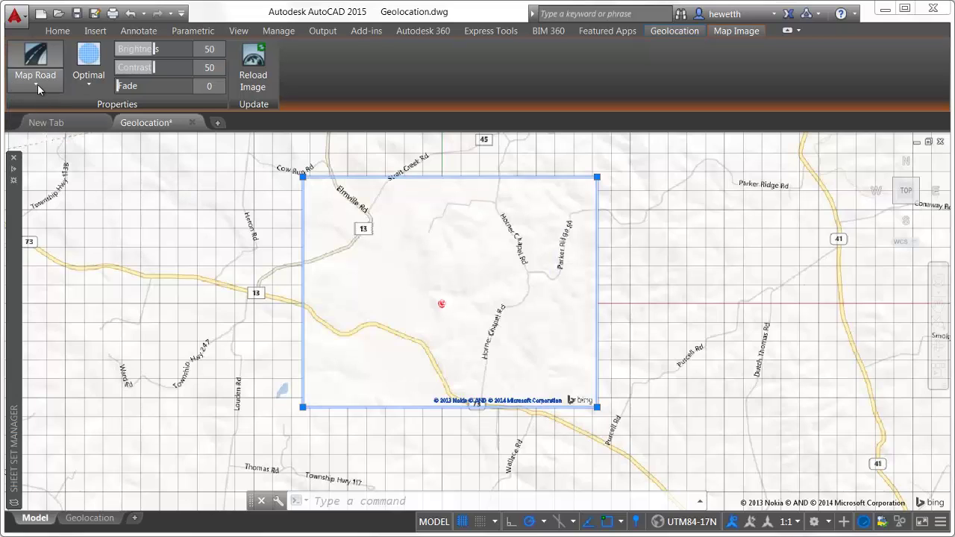
{"action": "left_click", "coordinate": [37, 86]}
{"action": "left_click", "coordinate": [44, 165]}
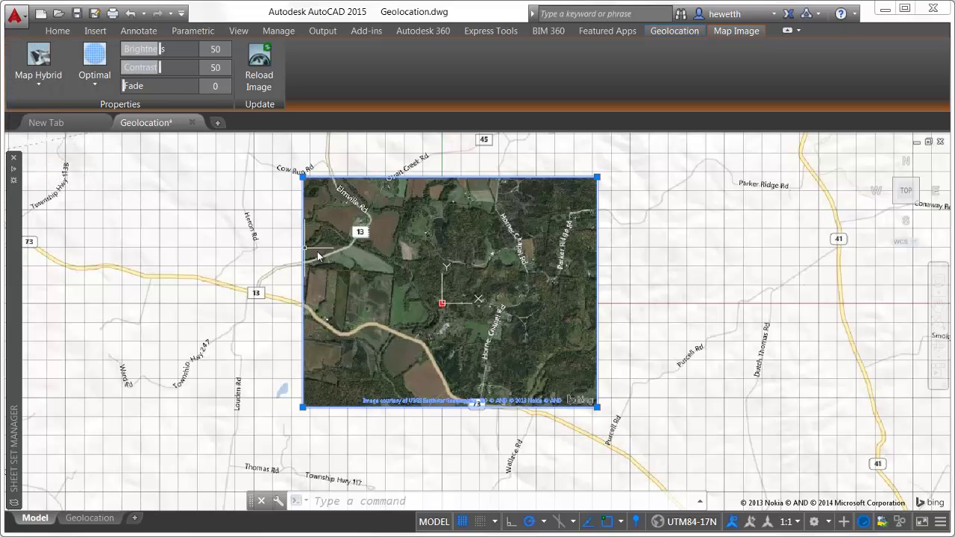
- Change the captured map image resolution to Coarse, then to Very Fine
{"action": "scroll", "coordinate": [406, 265], "scroll_direction": "up", "scroll_amount": 4}
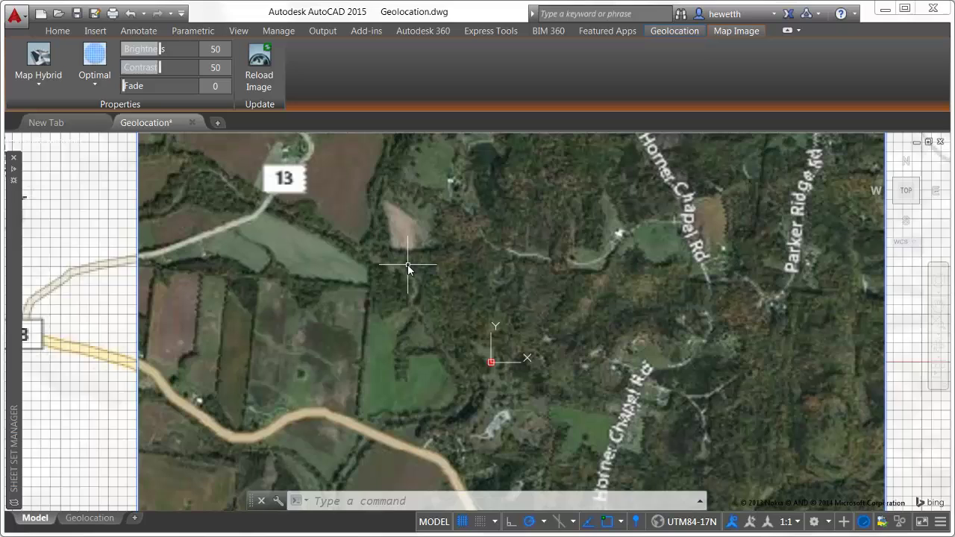
{"action": "left_click", "coordinate": [94, 81]}
{"action": "left_click", "coordinate": [104, 199]}
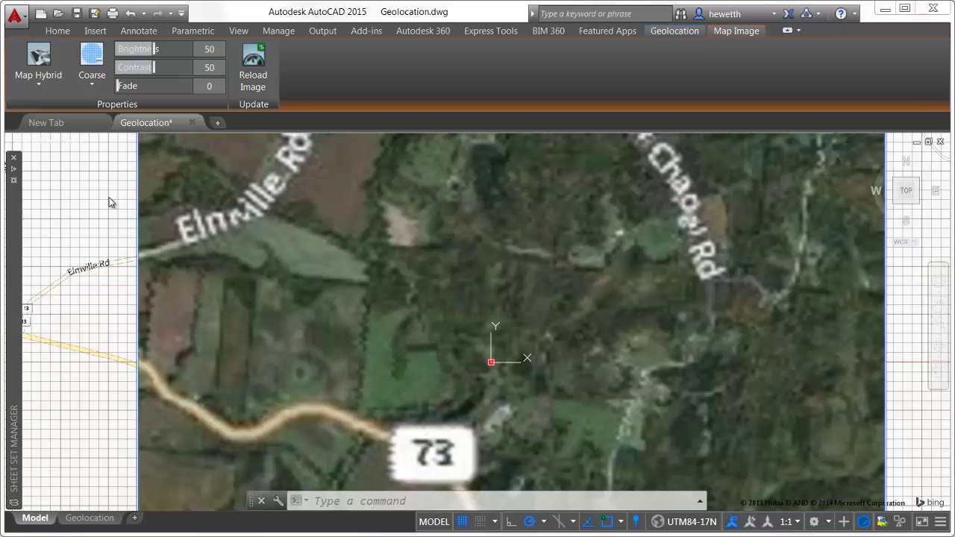
{"action": "left_click", "coordinate": [94, 80]}
{"action": "left_click", "coordinate": [99, 110]}
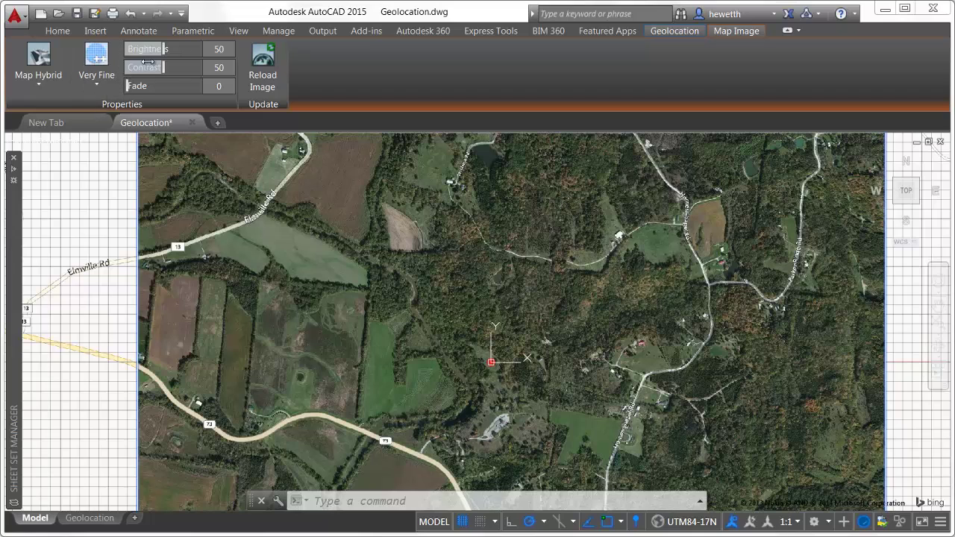
- Set map image brightness 61, contrast 68 and fade 48, then request a reload
{"action": "left_click_drag", "start_coordinate": [161, 48], "coordinate": [181, 70]}
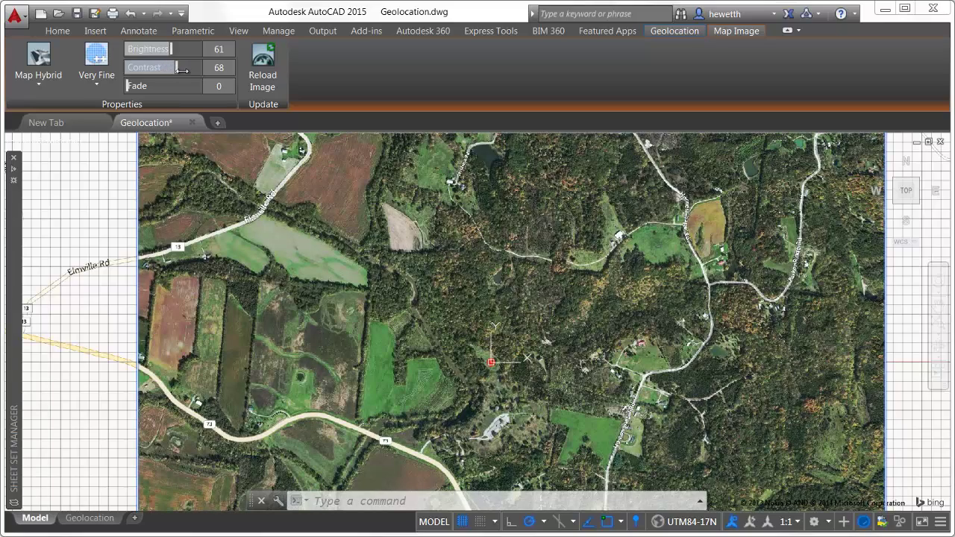
{"action": "left_click_drag", "start_coordinate": [127, 85], "coordinate": [184, 89]}
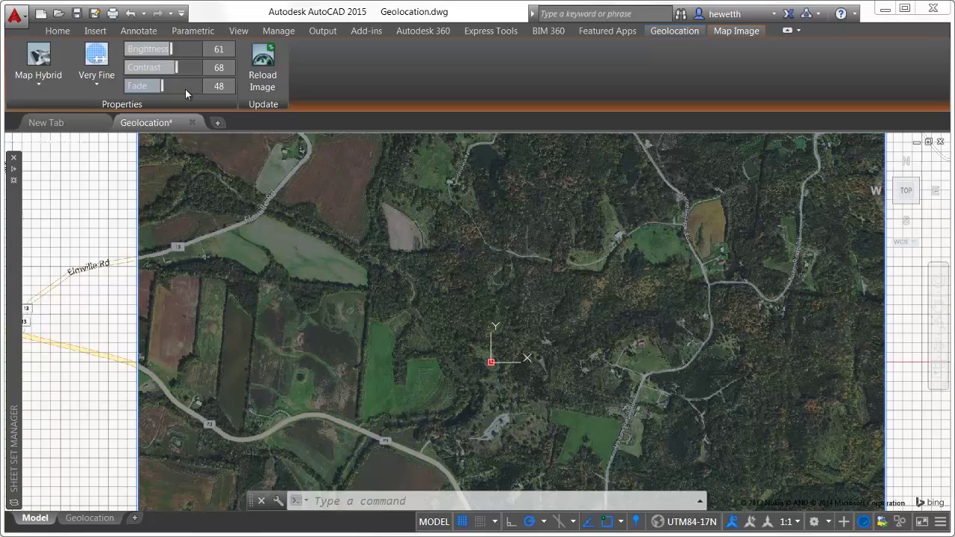
{"action": "left_click", "coordinate": [261, 65]}
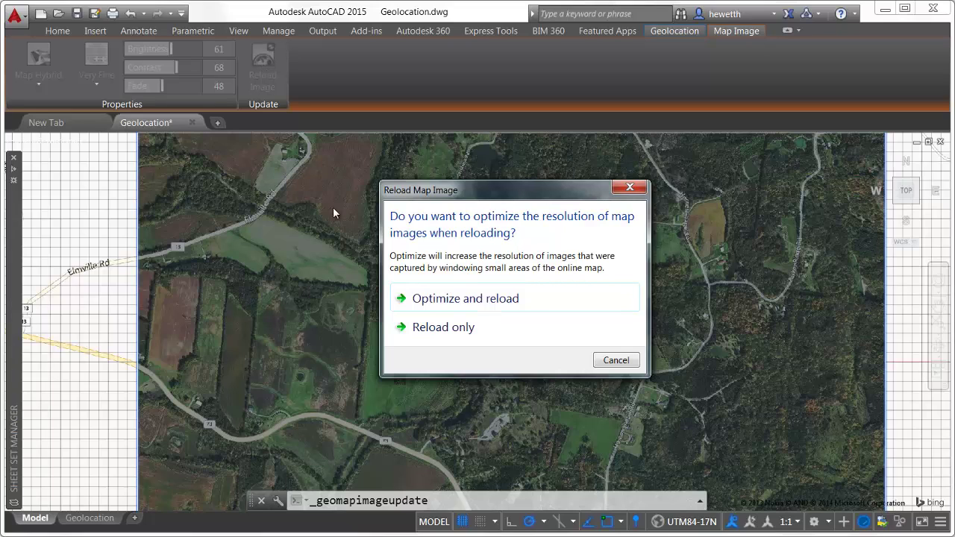
- Reload the map image without optimizing, then switch the online map to Map Off
{"action": "left_click", "coordinate": [422, 328]}
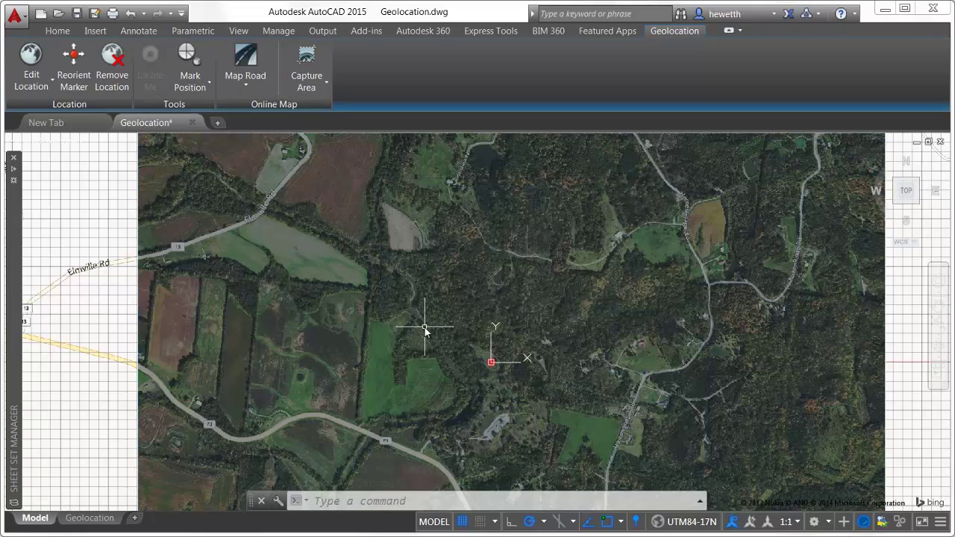
{"action": "left_click", "coordinate": [251, 85]}
{"action": "left_click", "coordinate": [254, 200]}
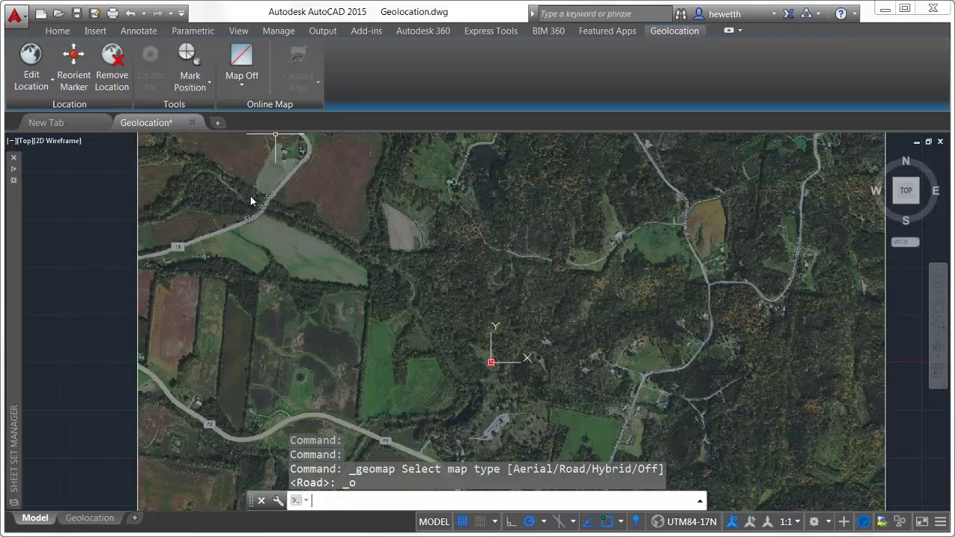
{"action": "scroll", "coordinate": [289, 243], "scroll_direction": "down", "scroll_amount": 4}
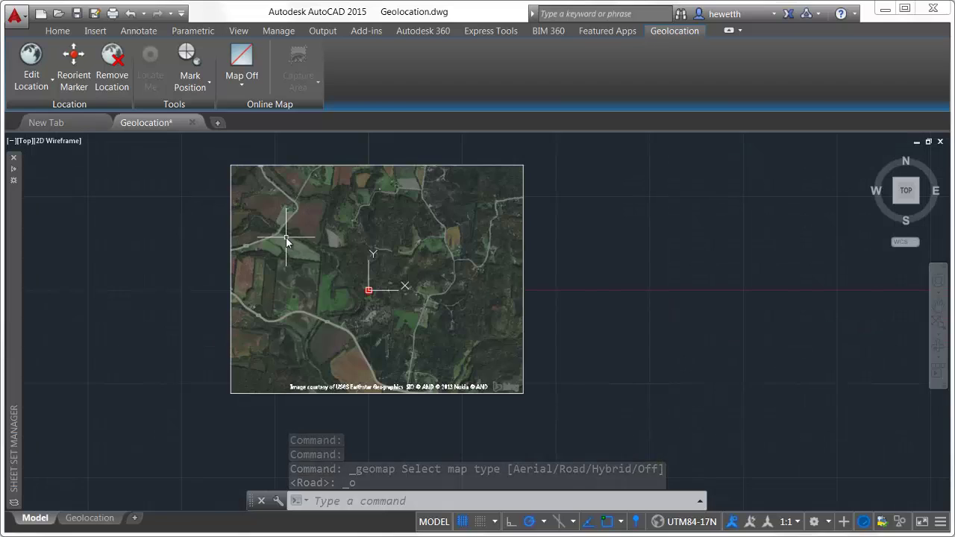